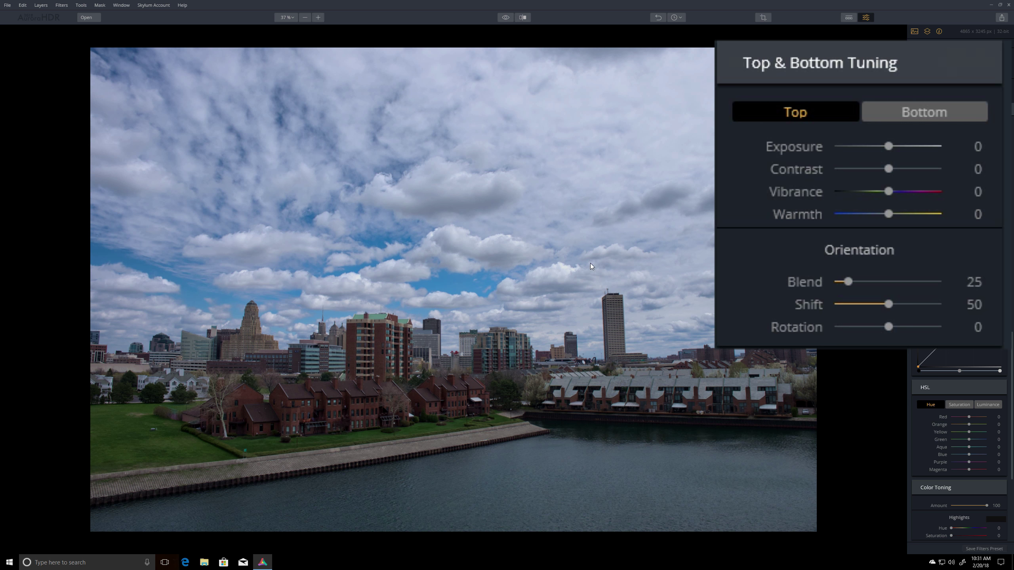
Set the Top & Bottom Tuning Exposure to 100 for the top and -100 for the bottom of the photo.
click(800, 112)
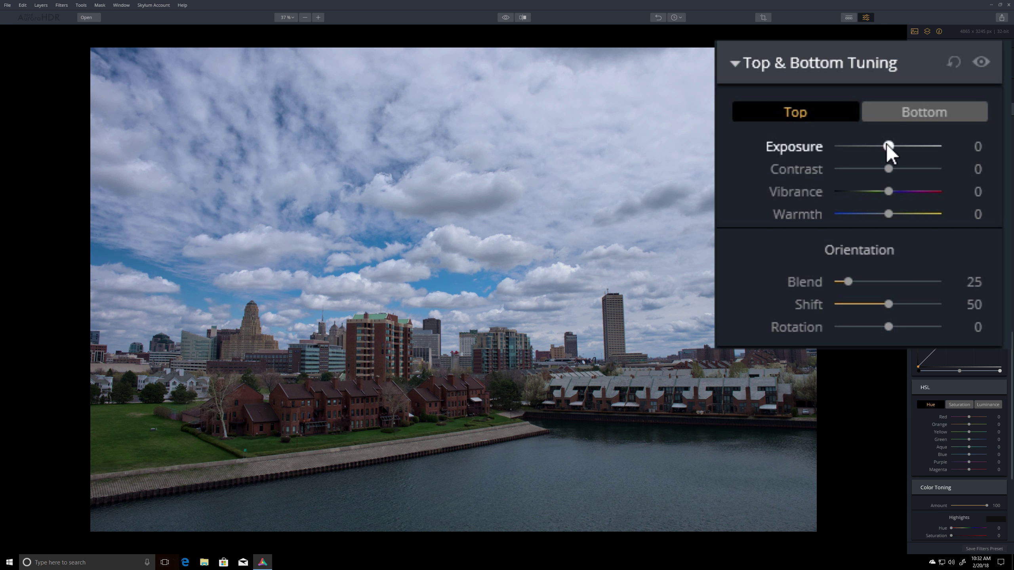
drag(888, 147, 967, 145)
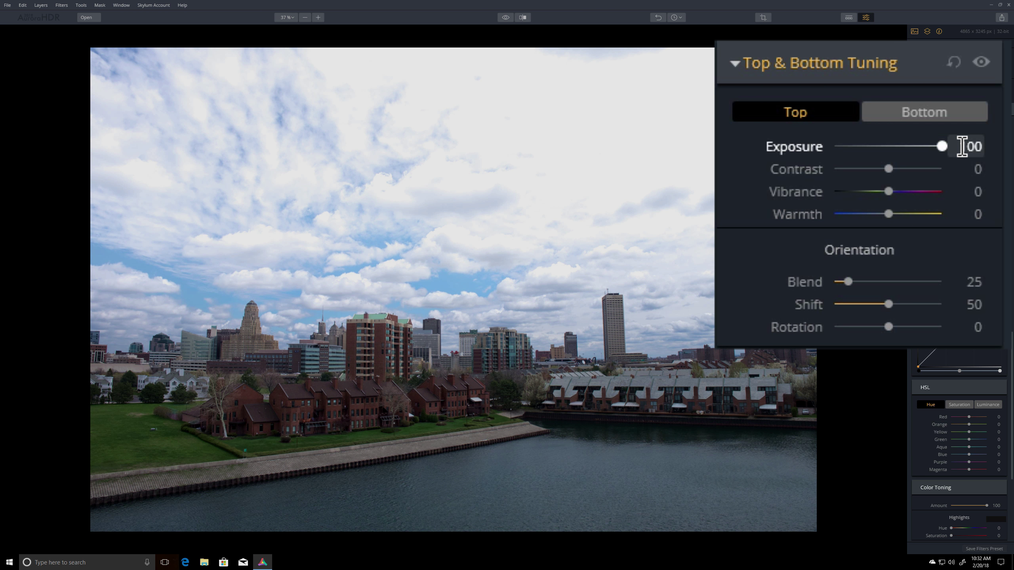
click(912, 109)
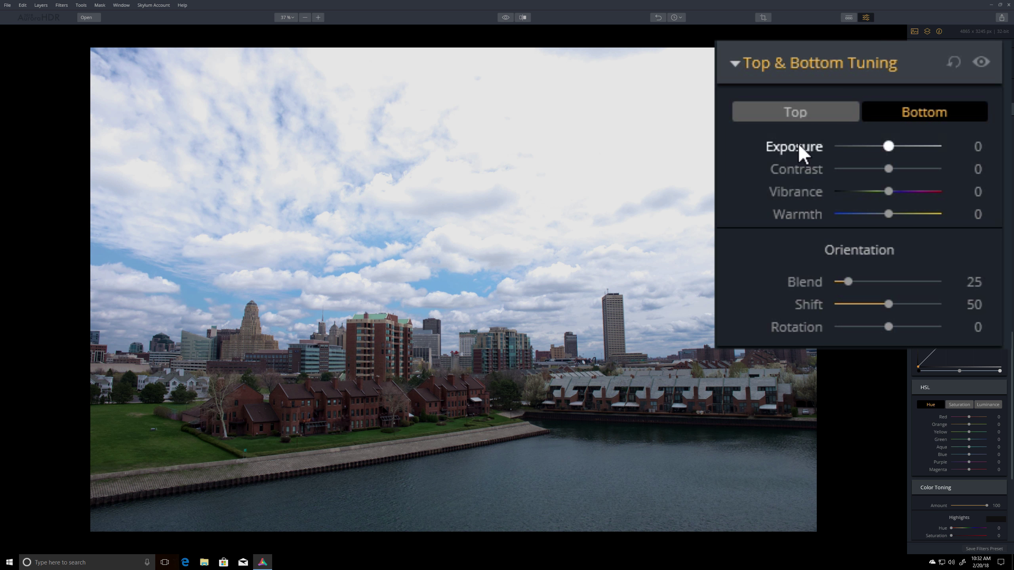
drag(890, 145, 826, 144)
click(860, 144)
double_click(822, 144)
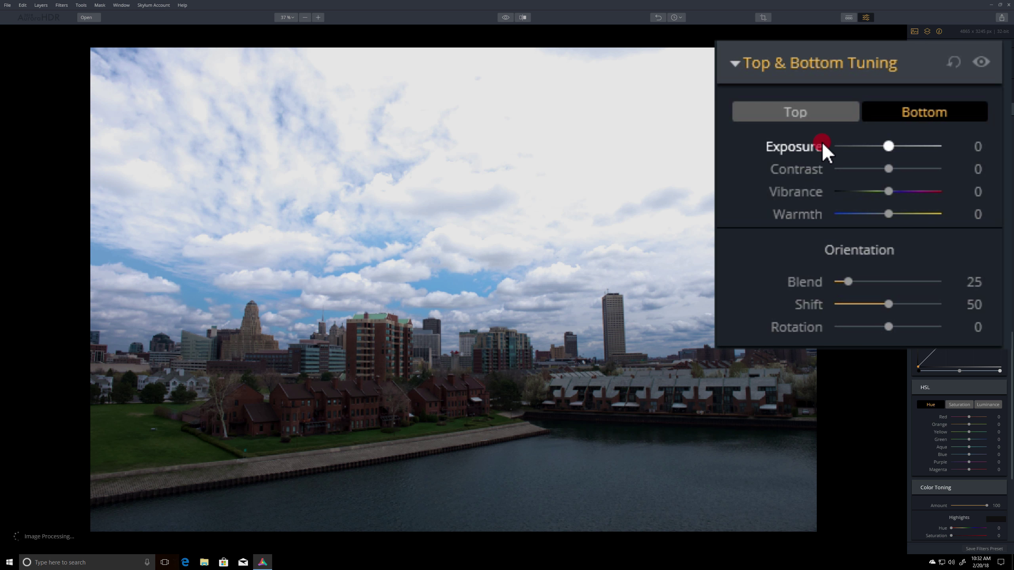
click(835, 146)
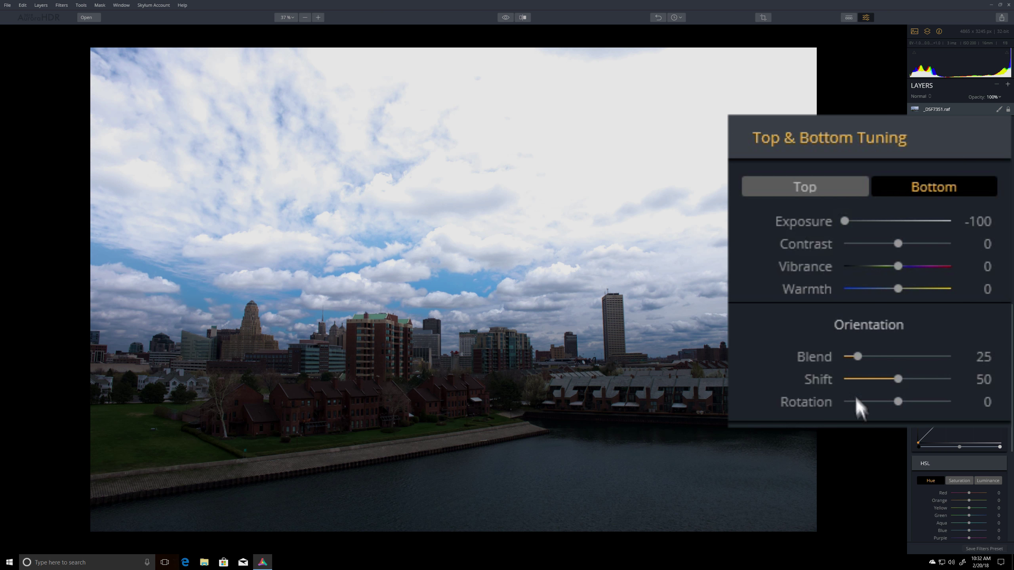
Set the Orientation Blend to 0 and try Shift values up to 99 before restoring Shift to 50.
drag(857, 354, 832, 354)
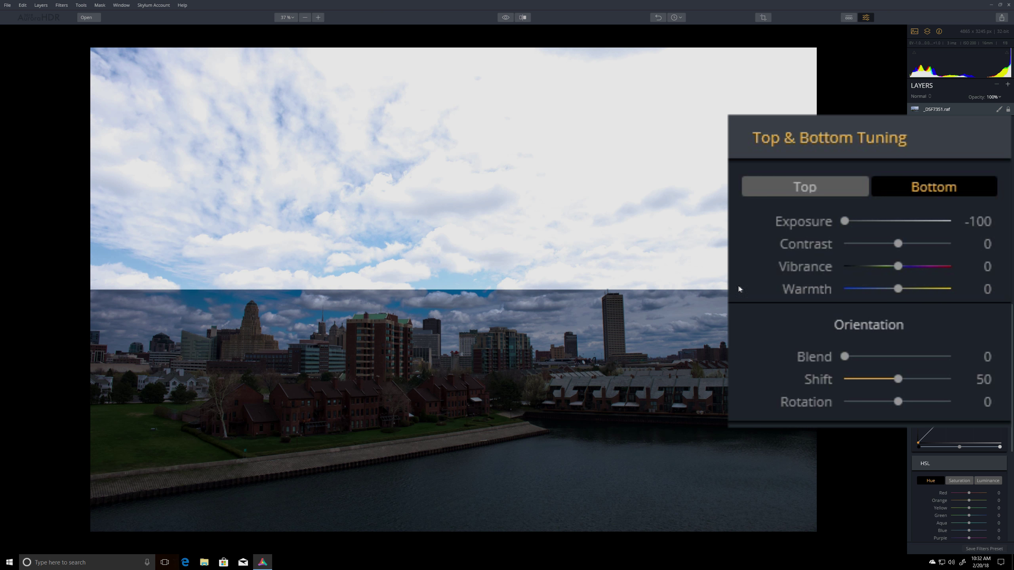
mouse_move(842, 354)
mouse_down()
mouse_move(935, 356)
mouse_move(832, 360)
mouse_up()
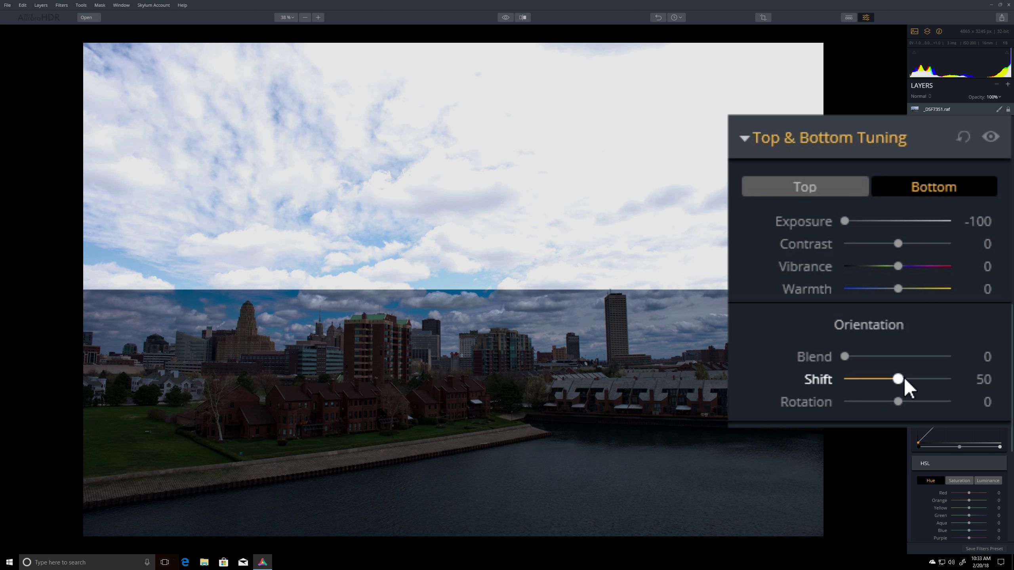
drag(893, 375, 949, 374)
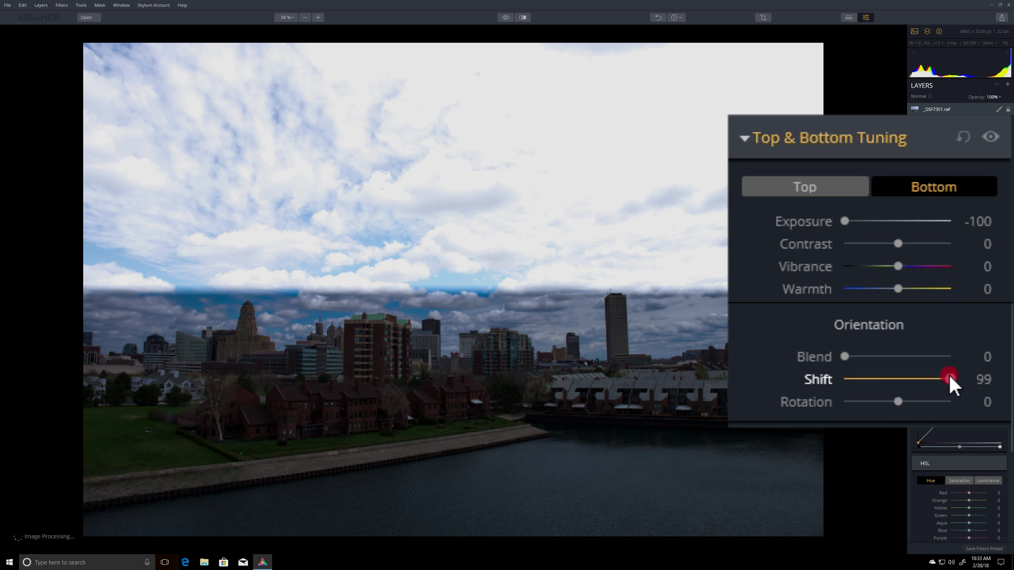
drag(833, 378, 881, 379)
click(869, 380)
double_click(816, 379)
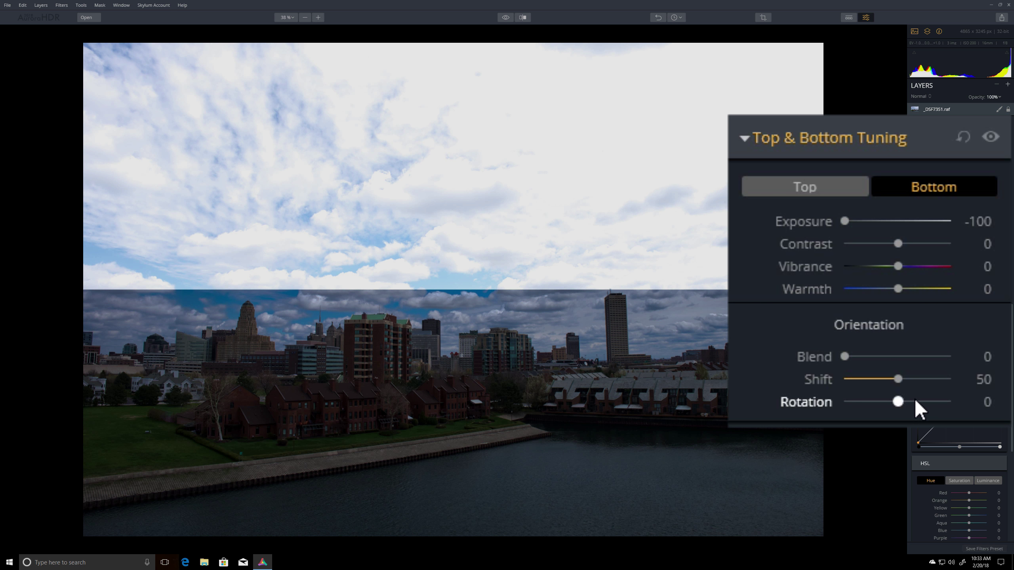
Try the Orientation with Rotation at 12 and -16 and Shift at 46, and reset the Top & Bottom Tuning filter.
mouse_move(899, 399)
mouse_down()
mouse_move(880, 396)
mouse_move(903, 398)
mouse_up()
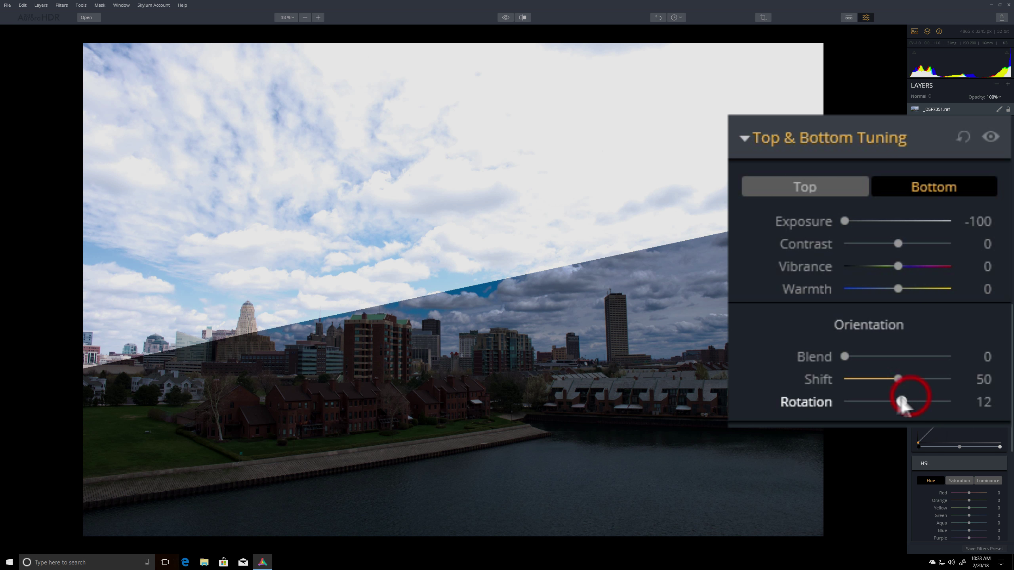
drag(896, 402, 894, 401)
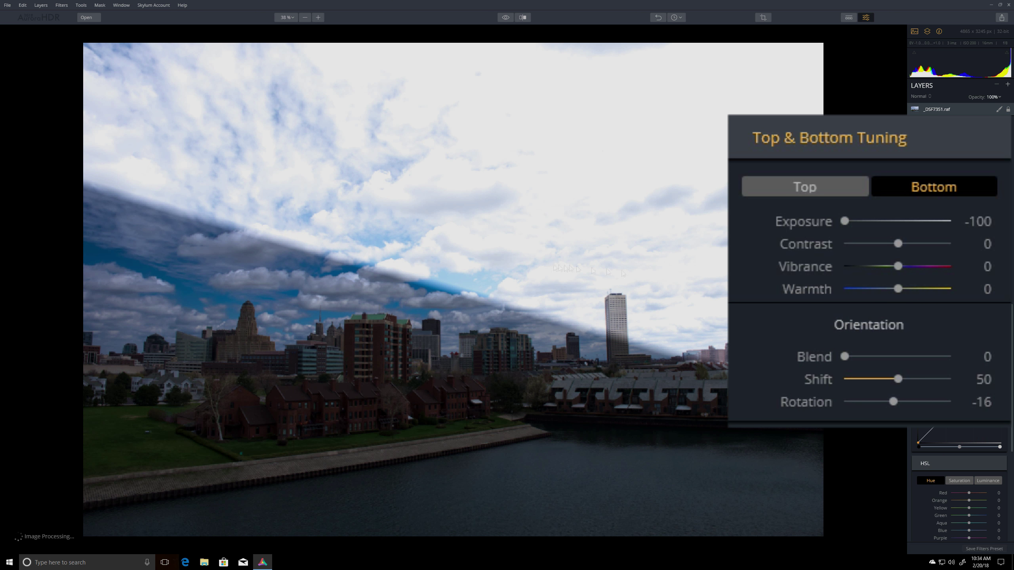
mouse_move(737, 355)
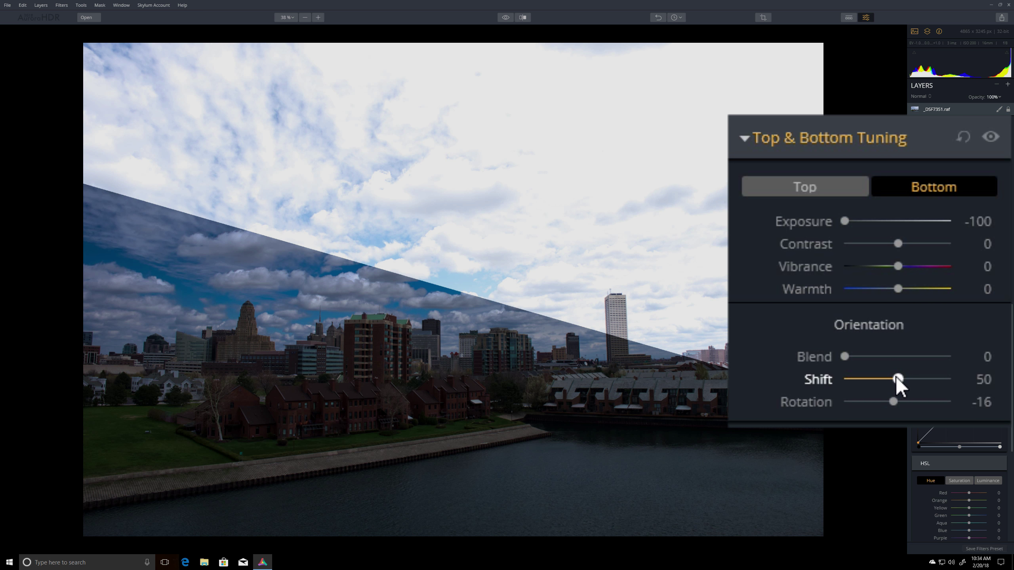
mouse_move(898, 378)
mouse_down()
mouse_move(974, 379)
mouse_move(815, 380)
mouse_move(921, 380)
mouse_move(894, 379)
mouse_up()
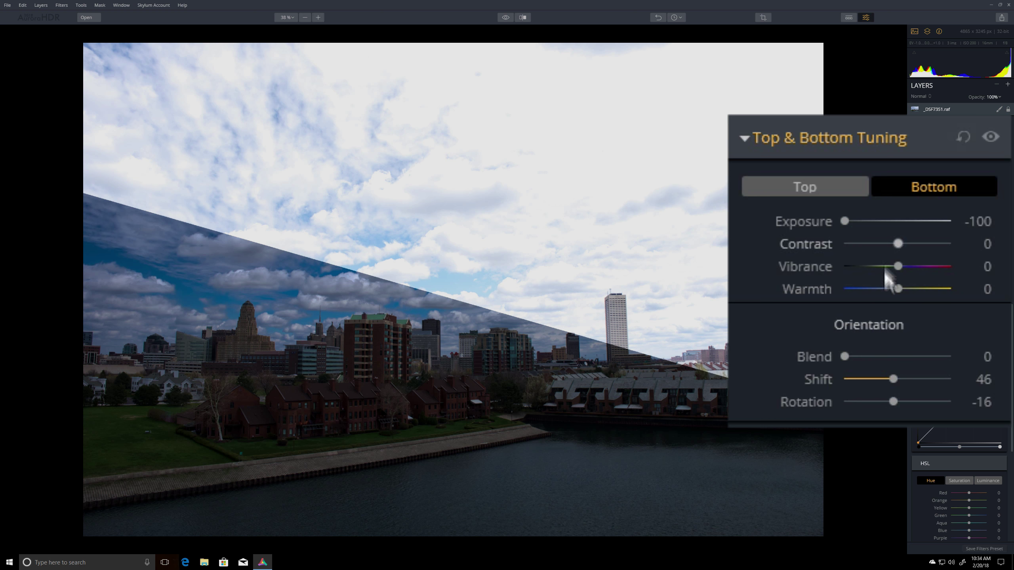
click(963, 137)
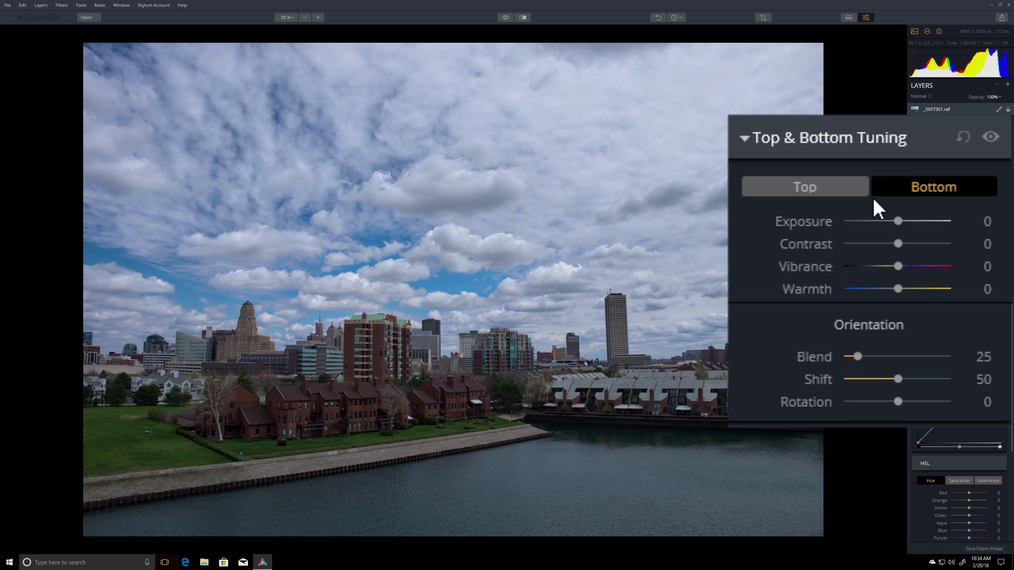
For the top of the photo, set Exposure to -18, Contrast to 13 and Warmth to 11 in Top & Bottom Tuning.
click(815, 183)
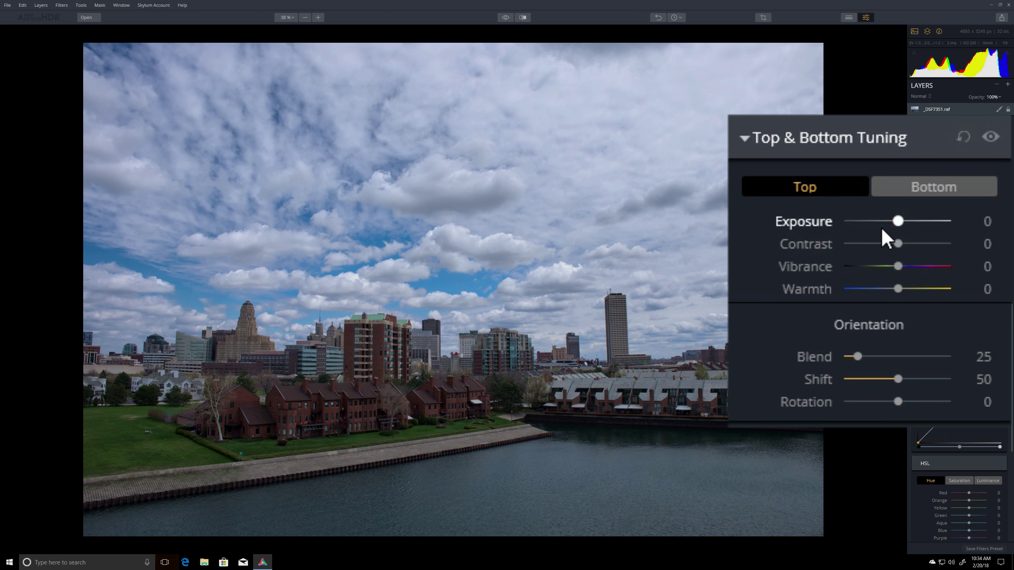
drag(897, 218, 889, 219)
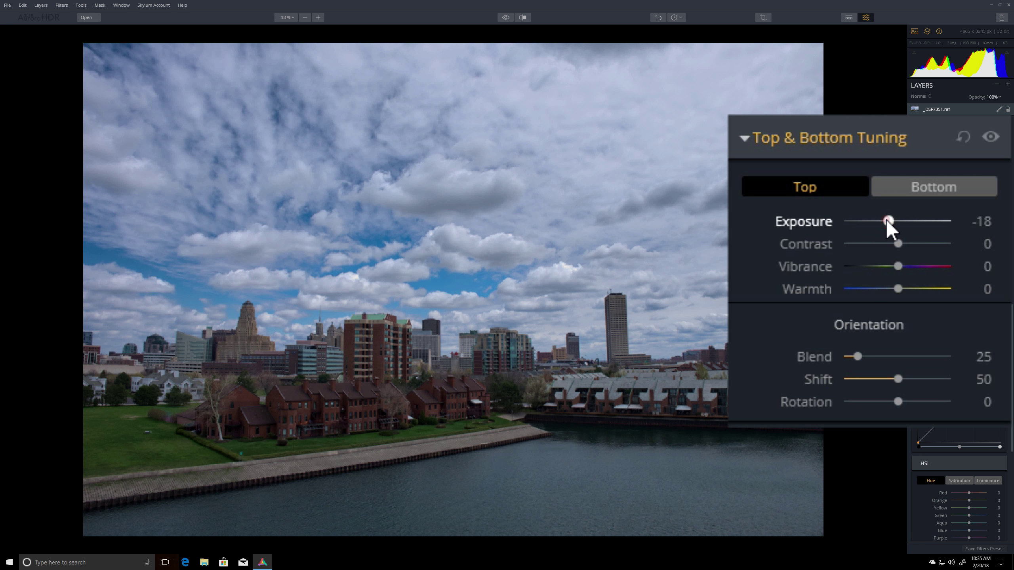
drag(898, 245, 905, 246)
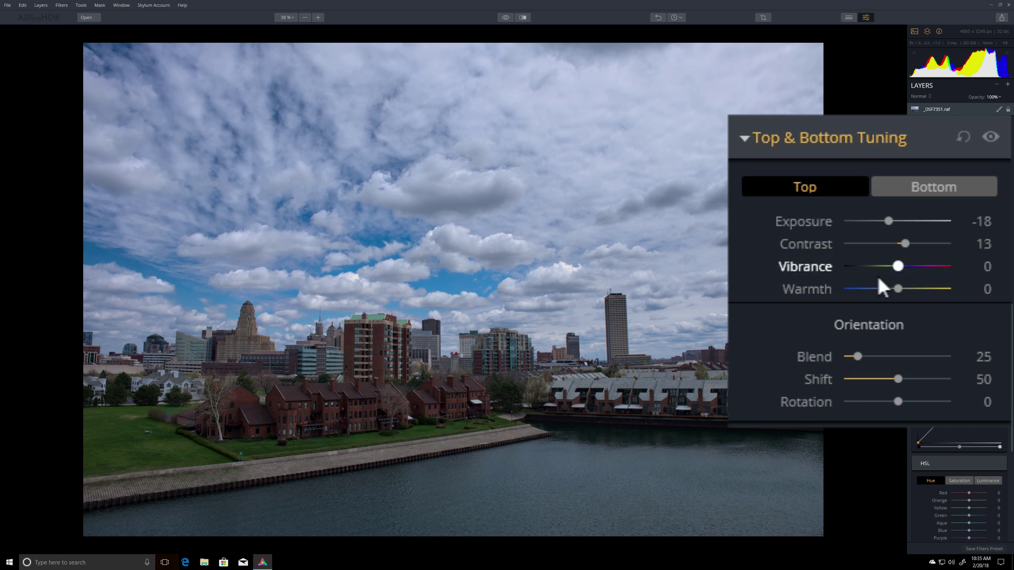
drag(899, 288, 905, 289)
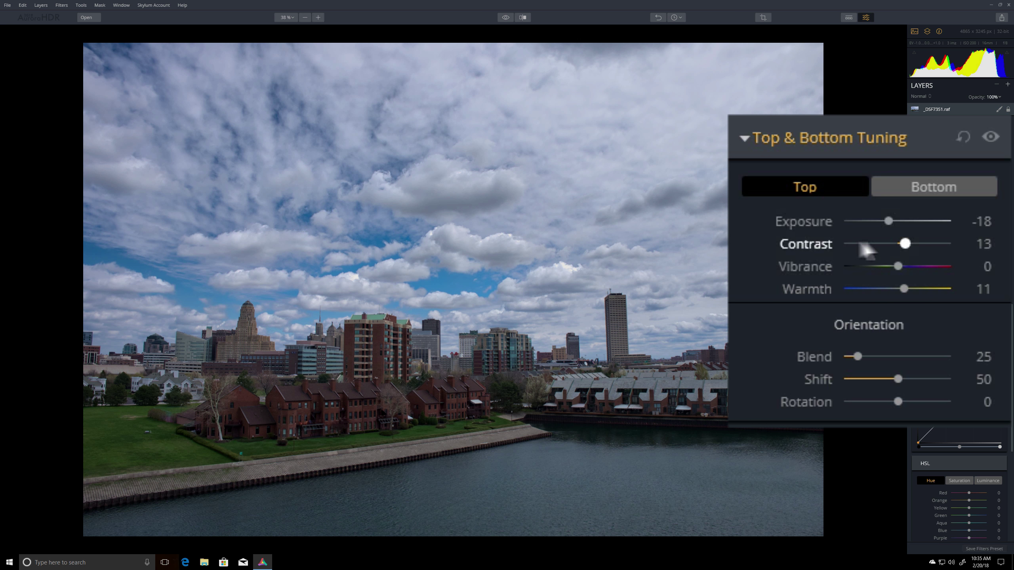
For the bottom of the photo, set Exposure to 22 and Vibrance to 29 in Top & Bottom Tuning.
click(933, 179)
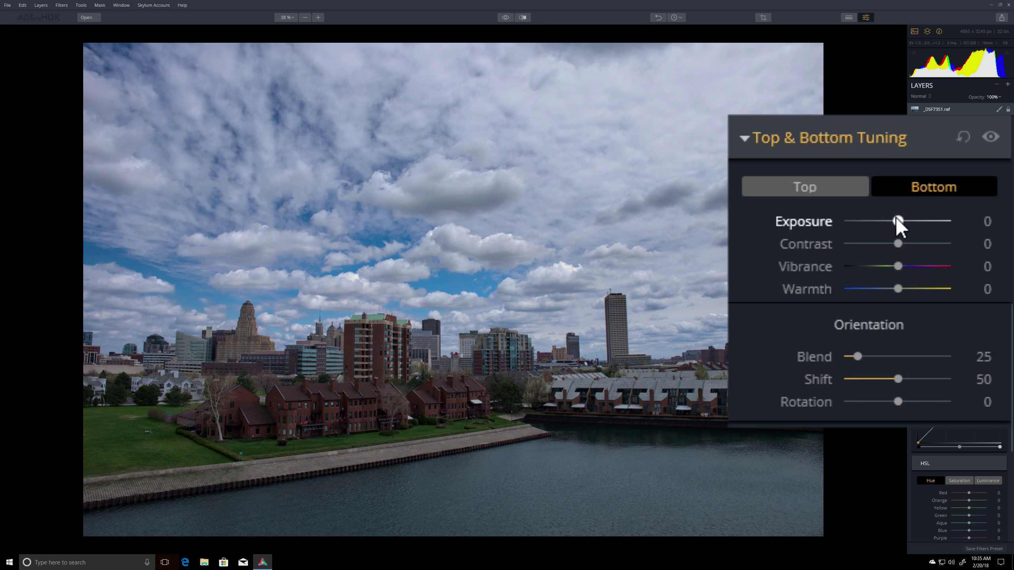
drag(898, 219, 908, 220)
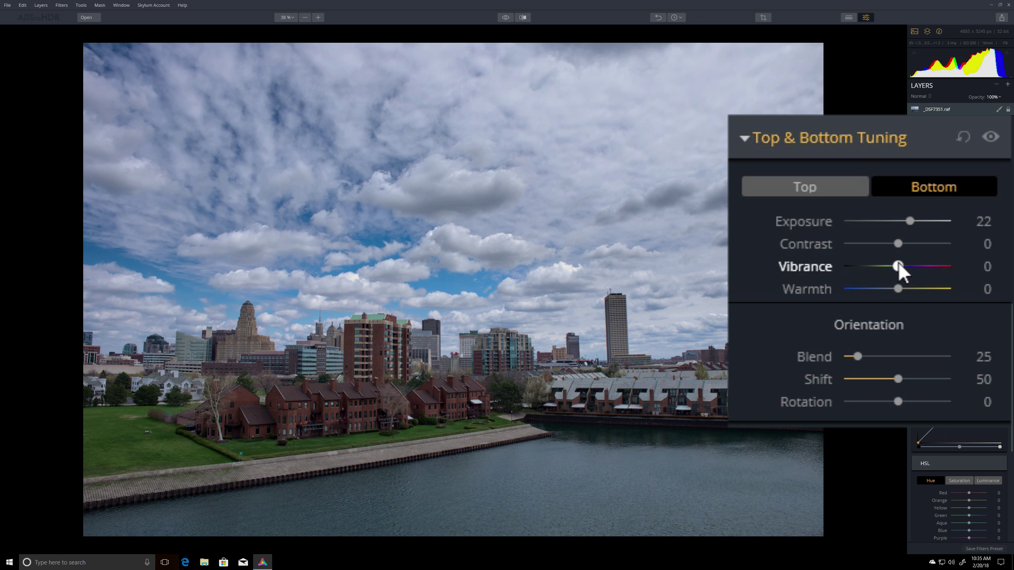
drag(898, 263, 914, 265)
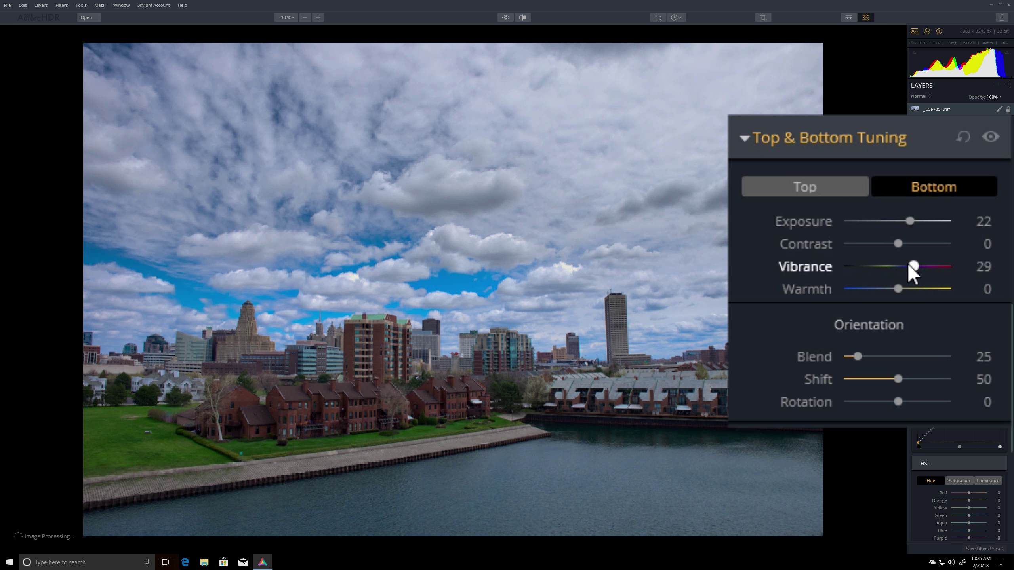
Compare the whole photo with and without the Top & Bottom Tuning filter applied.
key(ctrl+minus)
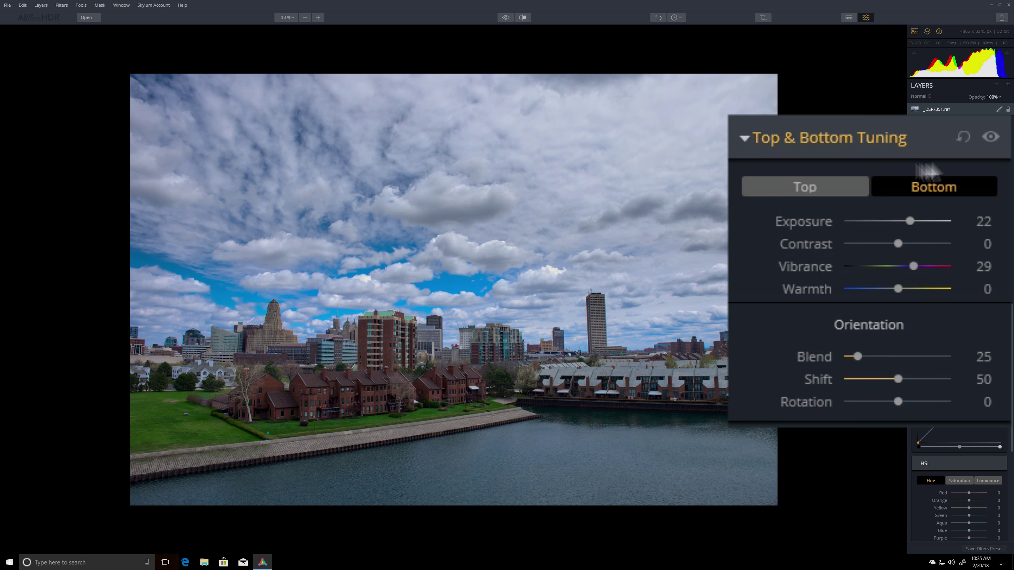
click(992, 135)
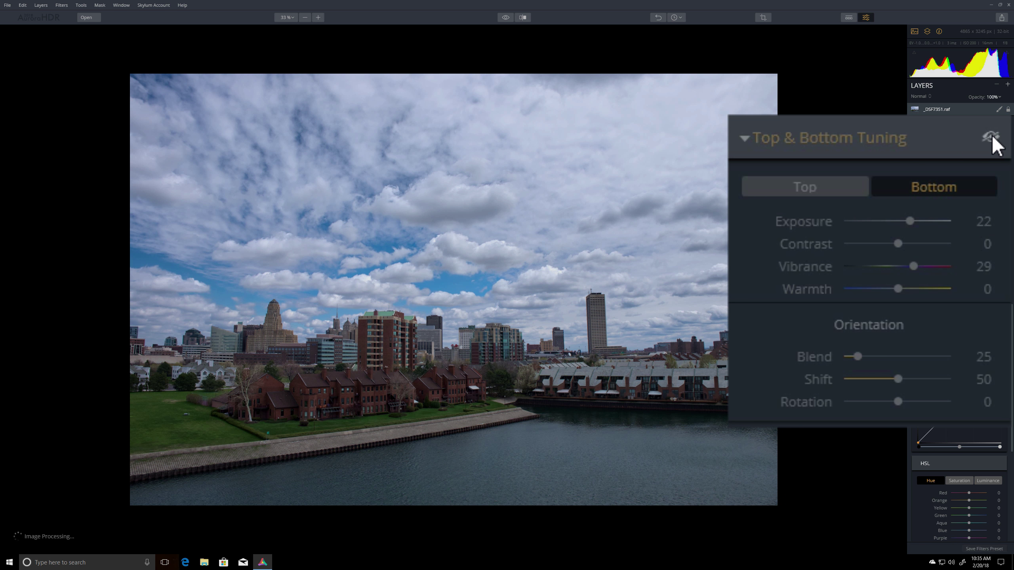
click(991, 135)
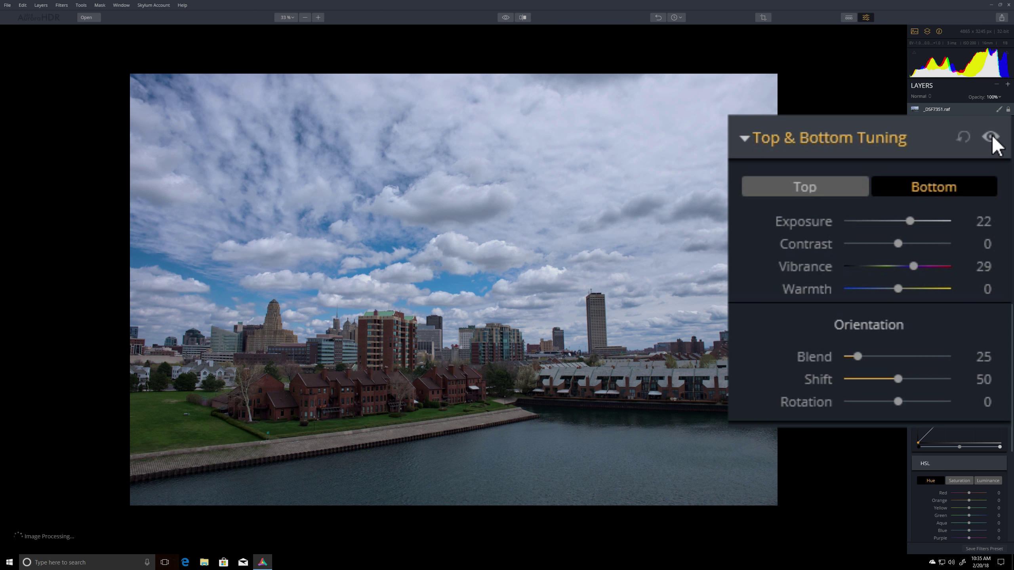
click(992, 136)
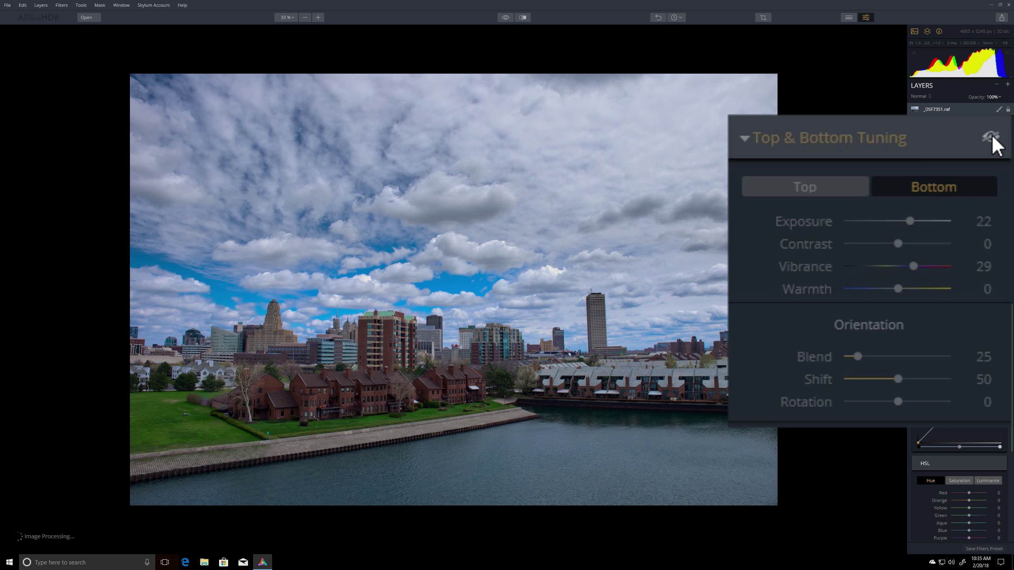
click(991, 136)
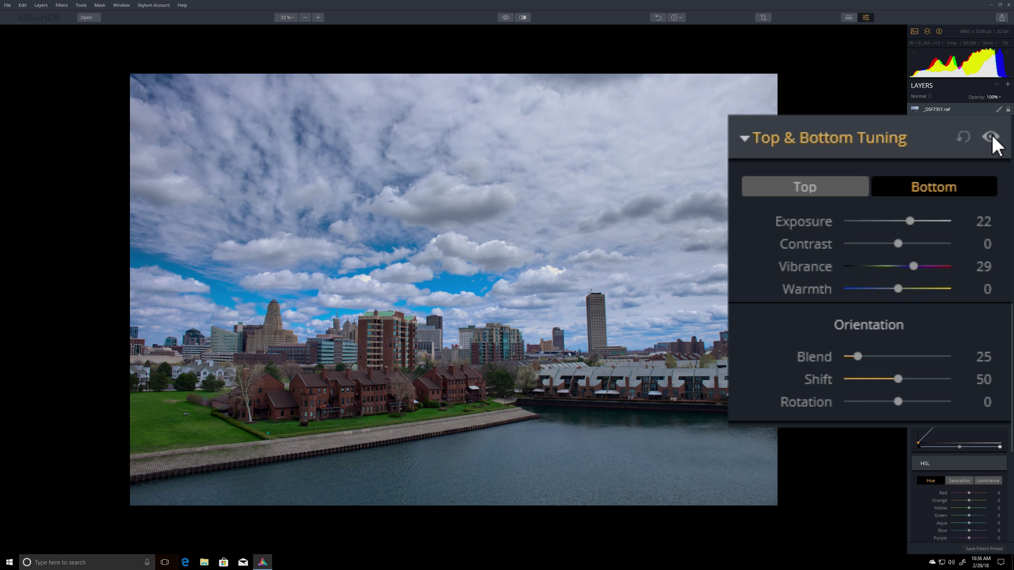
click(1000, 227)
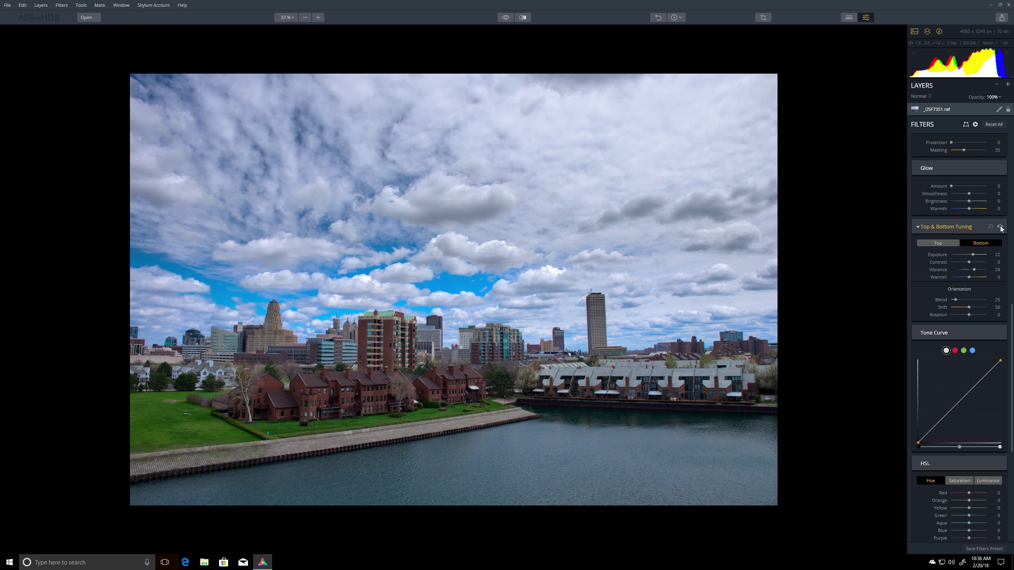